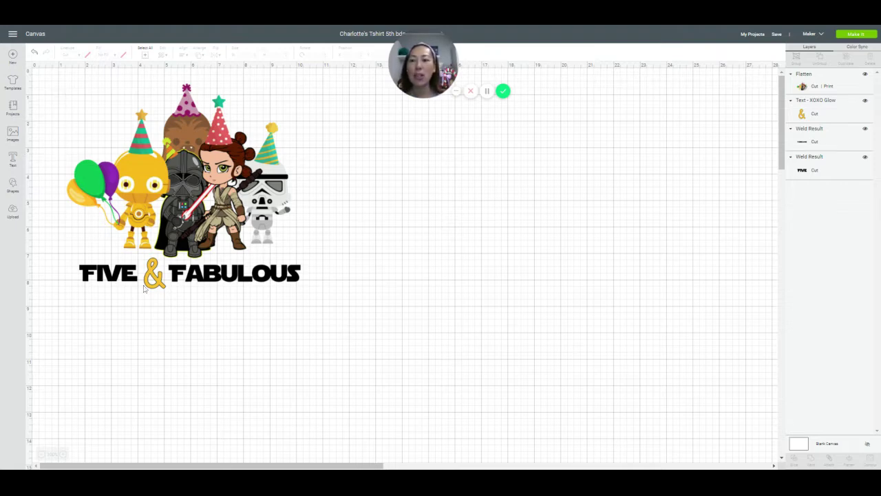
pyautogui.moveTo(53, 96); pyautogui.dragTo(360, 334)
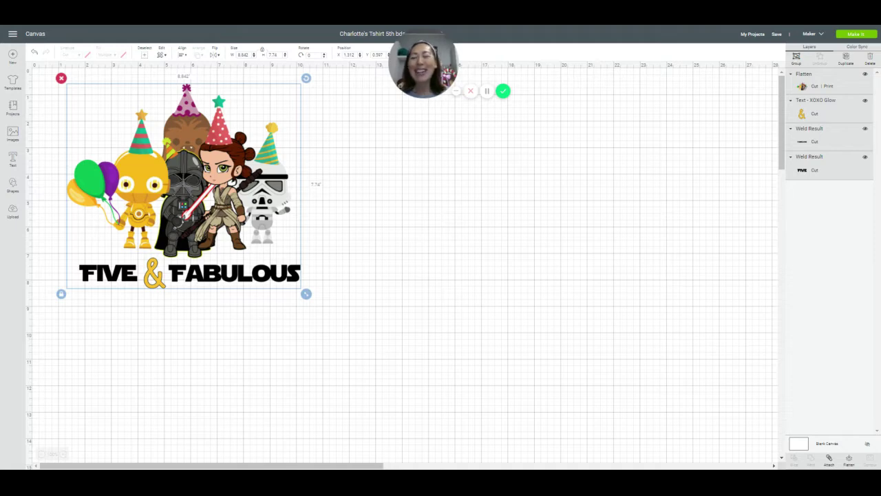
pyautogui.click(342, 360)
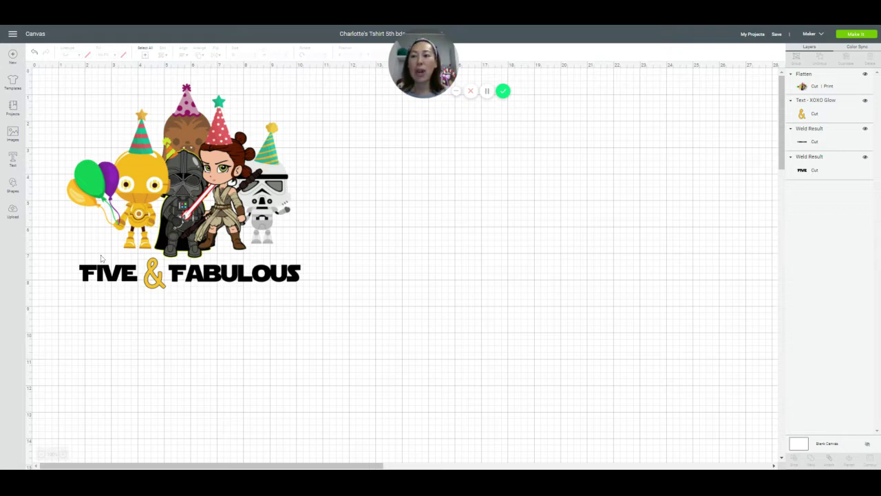
# Upload the screenshot containing the stormtrooper clip art and set its image type to Complex.
pyautogui.click(12, 212)
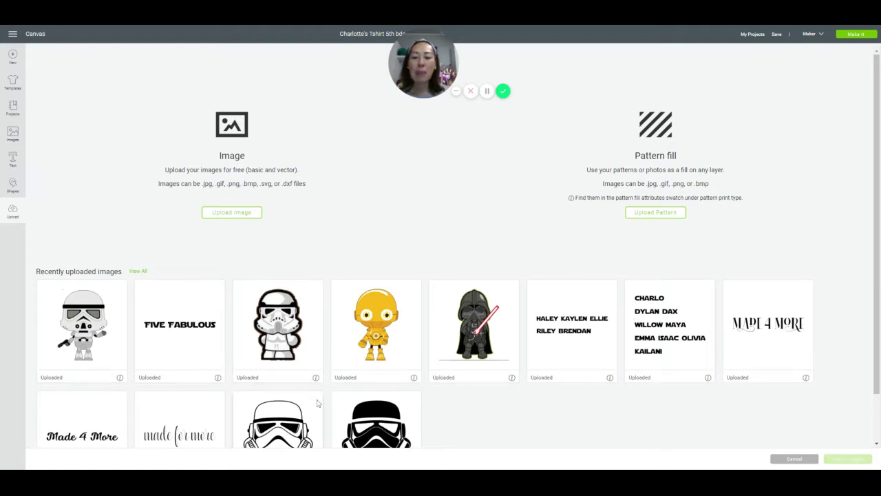
pyautogui.click(230, 213)
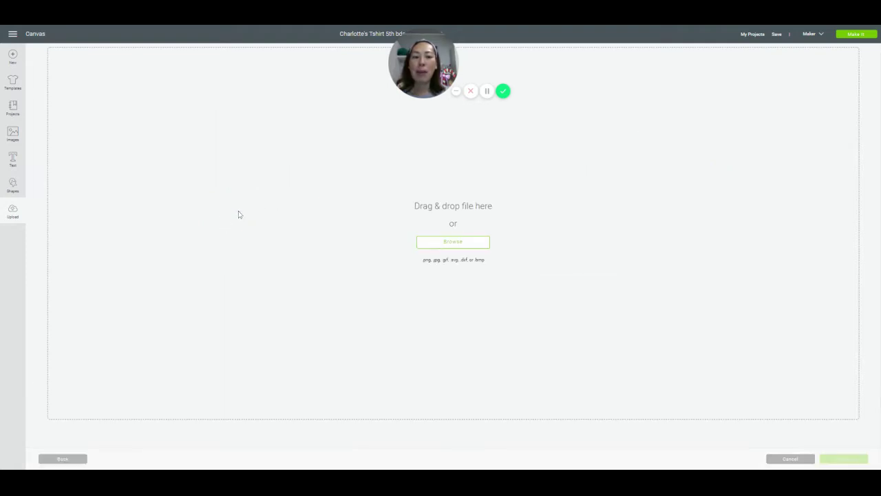
pyautogui.click(453, 242)
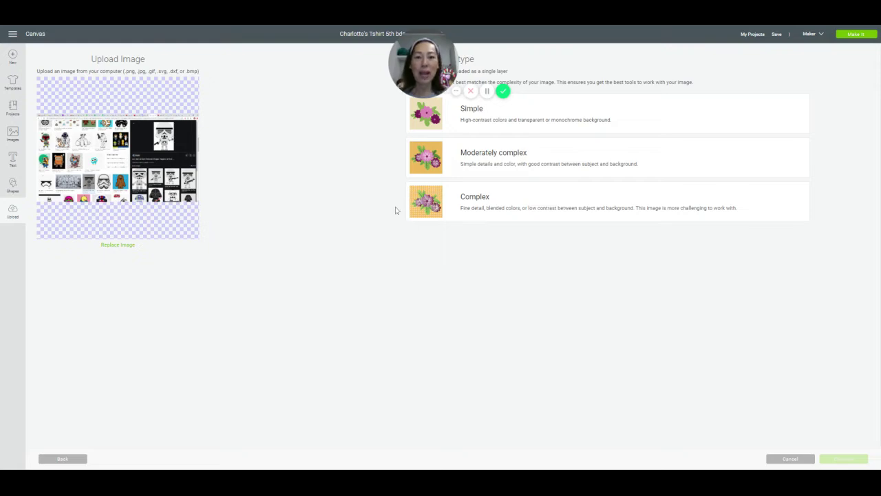
pyautogui.click(500, 200)
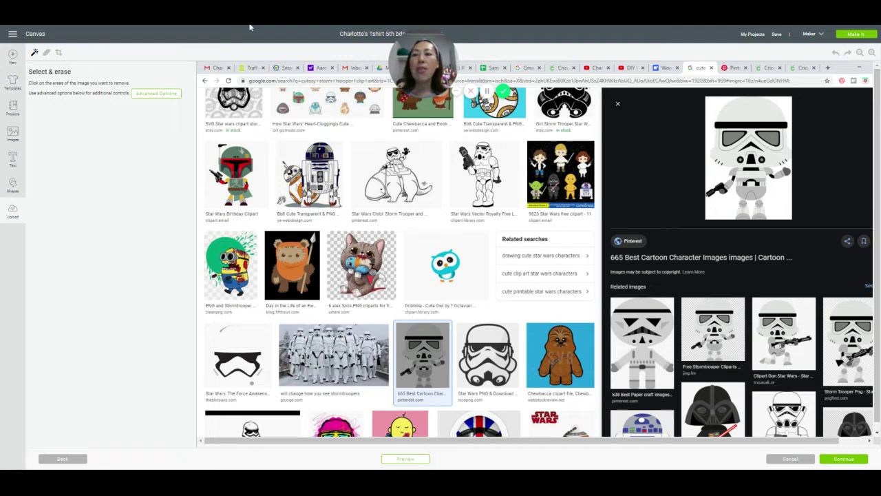
# Crop the uploaded screenshot to the large stormtrooper and erase the black and white background areas around it.
pyautogui.click(59, 52)
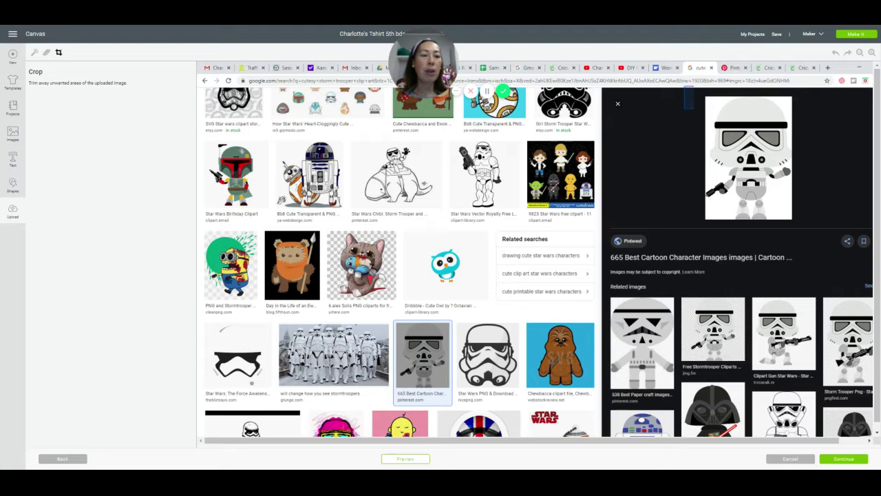
pyautogui.moveTo(685, 86); pyautogui.dragTo(825, 234)
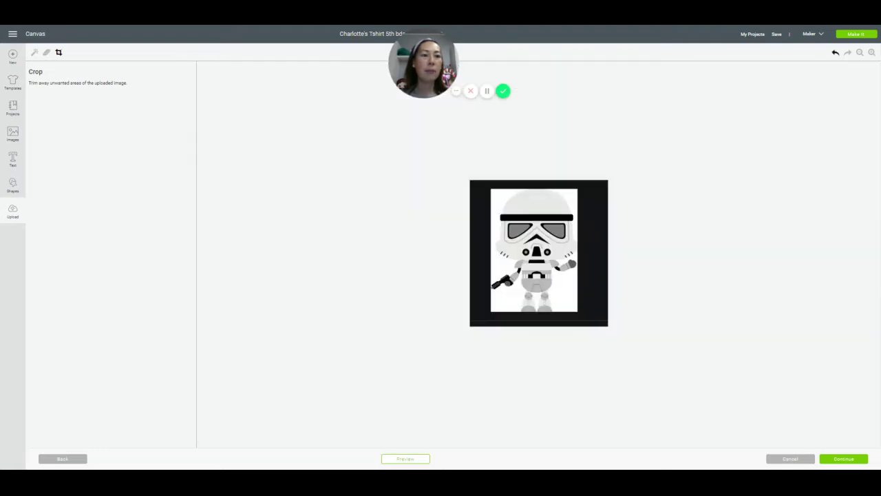
pyautogui.click(34, 53)
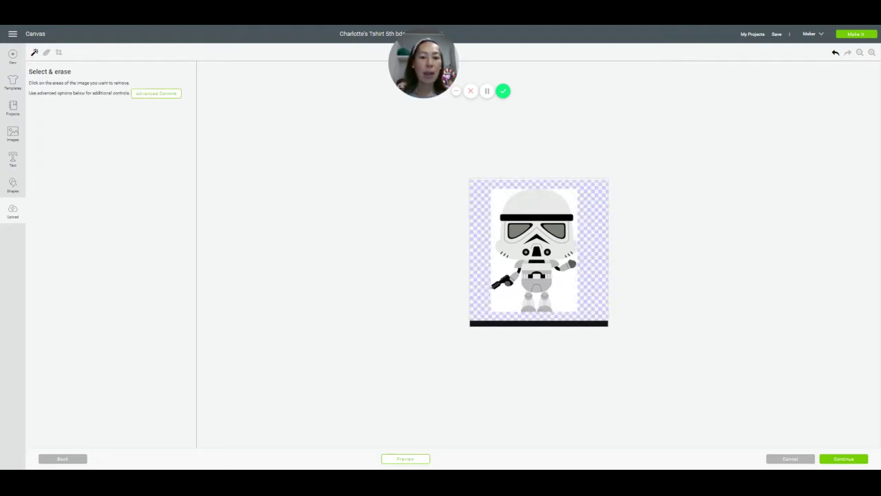
pyautogui.click(524, 323)
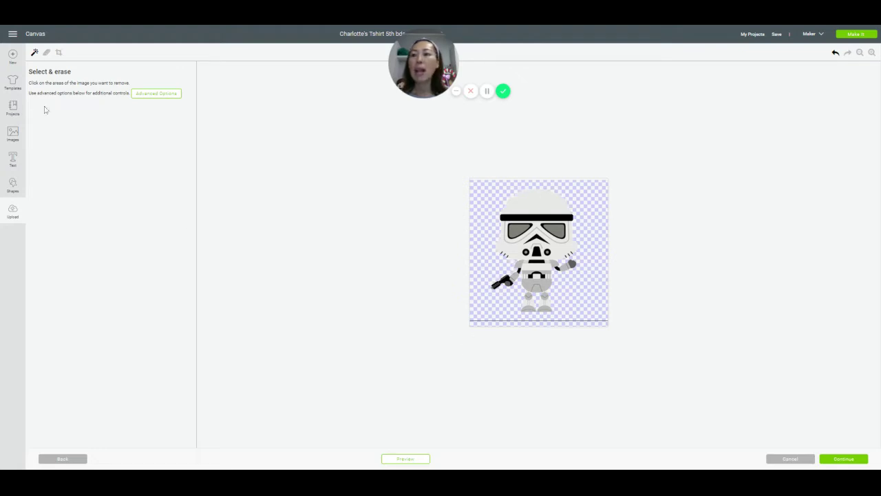
# Enlarge the eraser, remove the thin line below the stormtrooper, and use the cut preview to erase the line along the image's top edge.
pyautogui.click(47, 55)
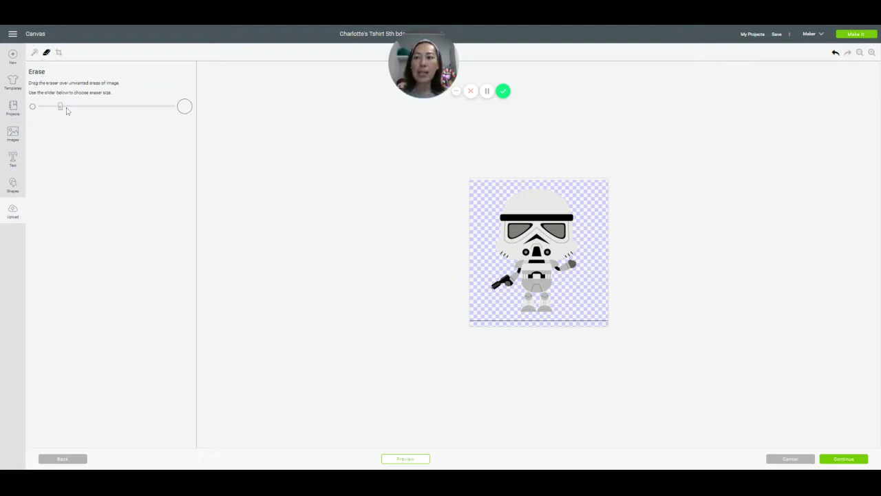
pyautogui.moveTo(61, 108)
pyautogui.mouseDown()
pyautogui.moveTo(119, 117)
pyautogui.moveTo(99, 116)
pyautogui.mouseUp()
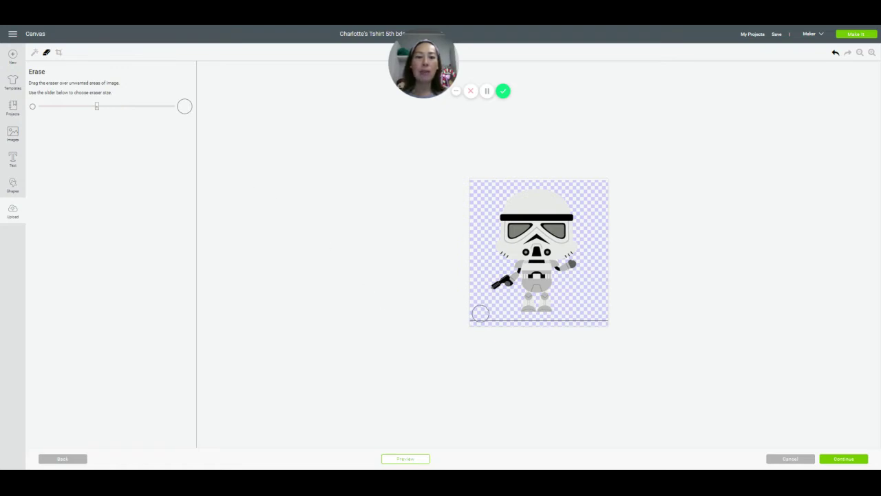
pyautogui.moveTo(477, 319); pyautogui.dragTo(600, 321)
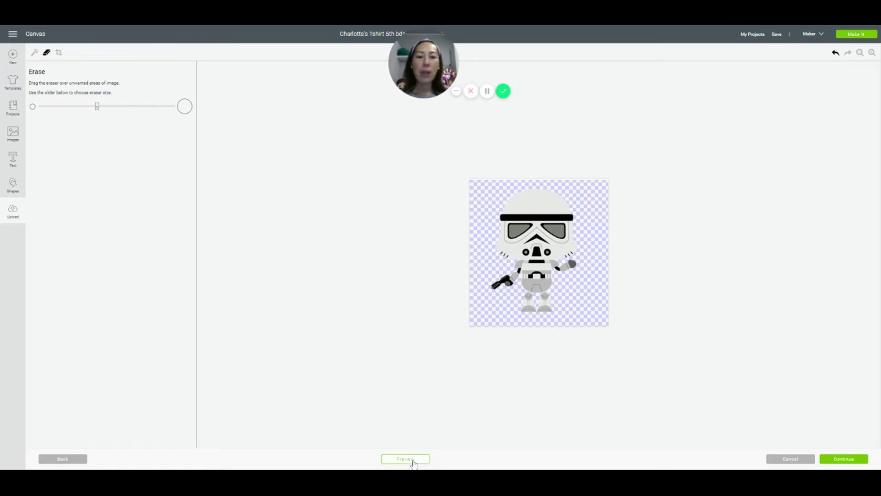
pyautogui.click(413, 459)
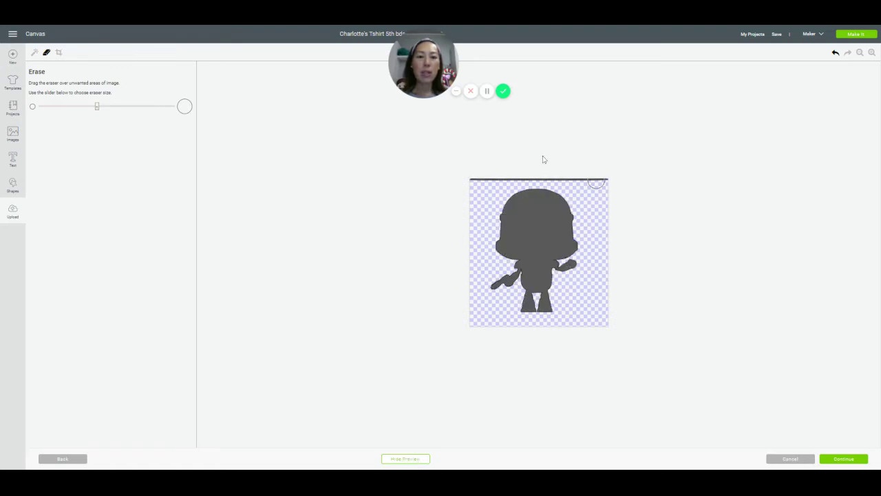
pyautogui.click(475, 182)
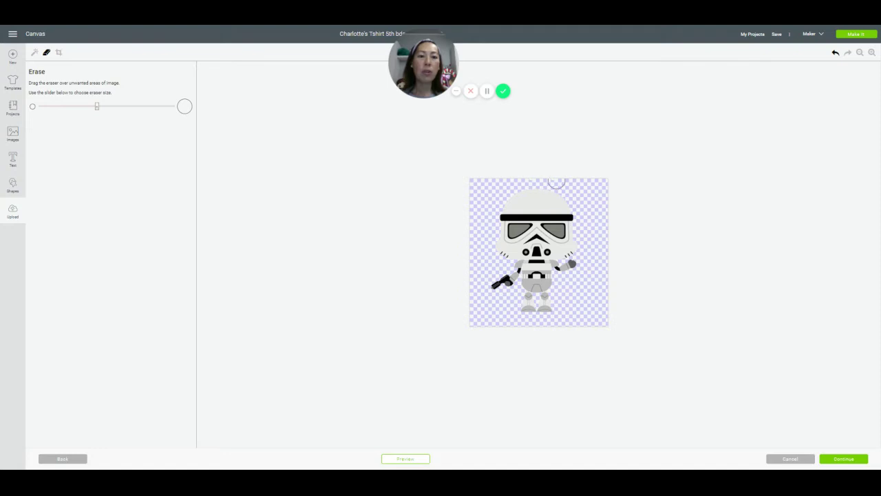
# Save the image as Print Then Cut with the name "storm trooper bday shirt" and insert it into the canvas.
pyautogui.click(851, 460)
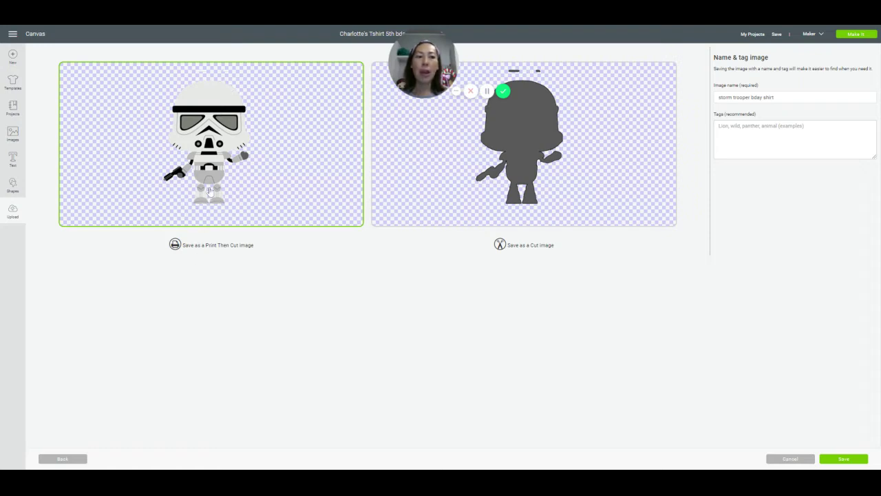
pyautogui.click(849, 460)
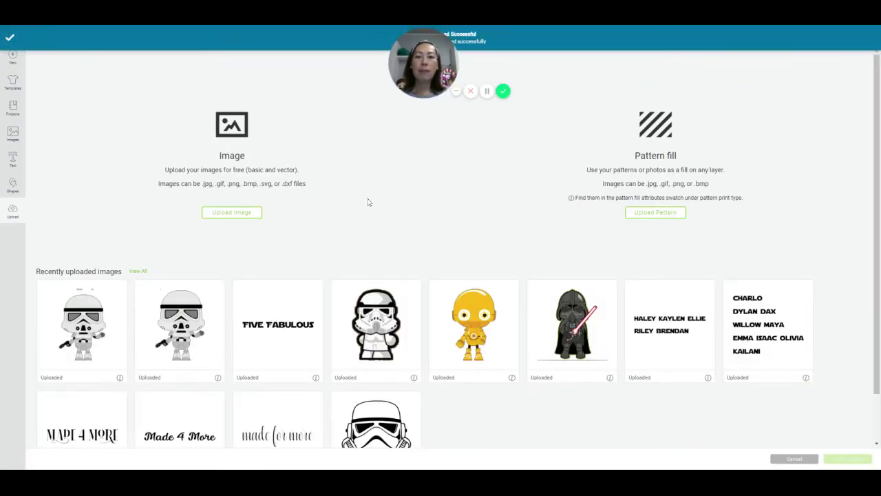
pyautogui.click(95, 330)
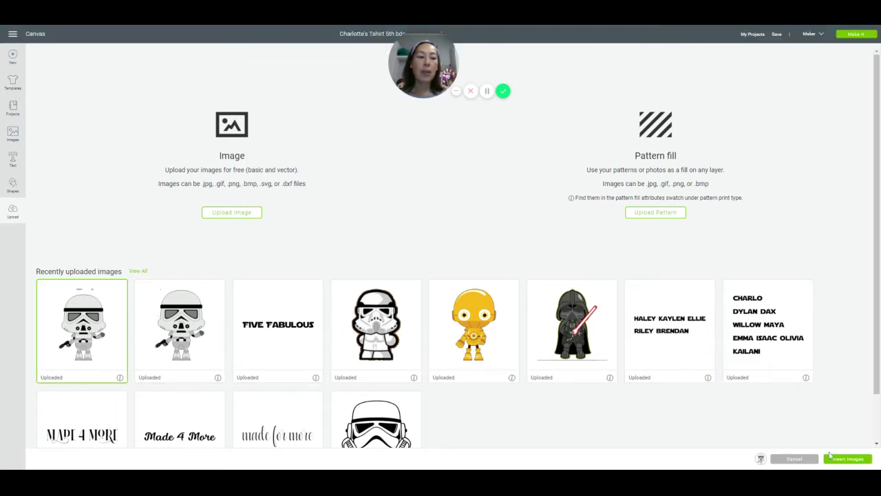
pyautogui.click(849, 460)
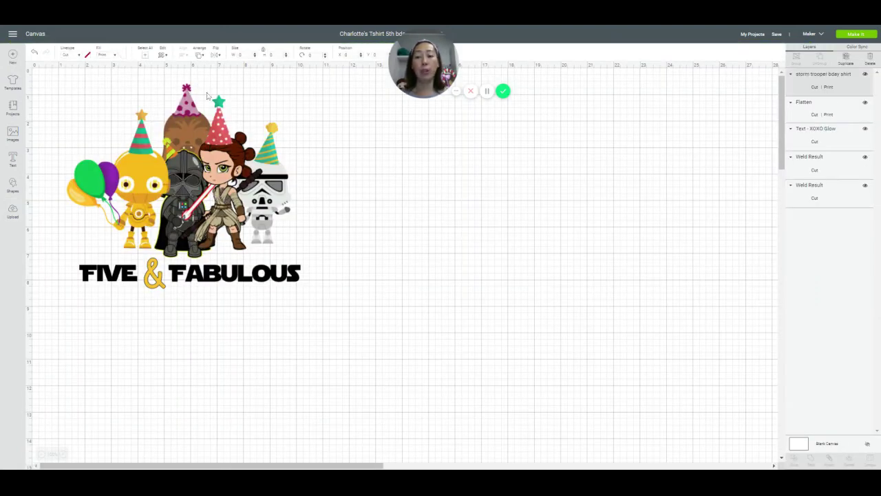
# Move the inserted stormtrooper off the birthday design onto the empty canvas area beside it.
pyautogui.click(132, 156)
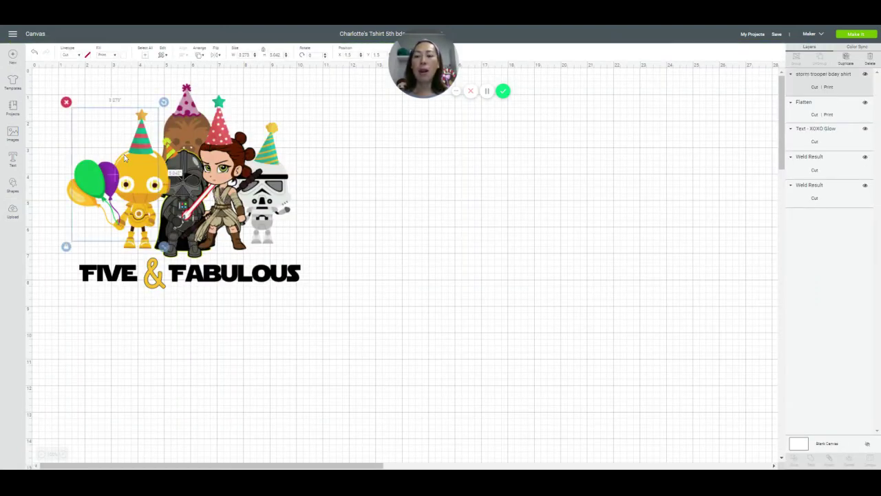
pyautogui.moveTo(129, 172); pyautogui.dragTo(458, 204)
pyautogui.click(511, 199)
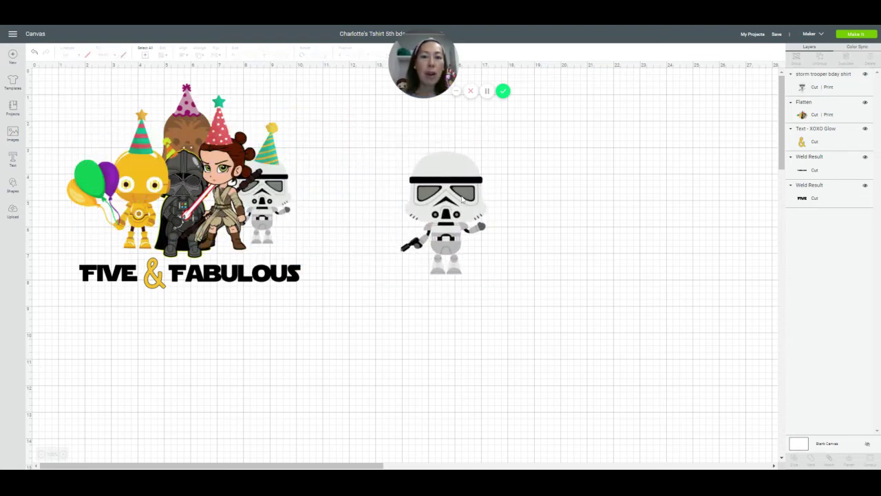
pyautogui.click(454, 238)
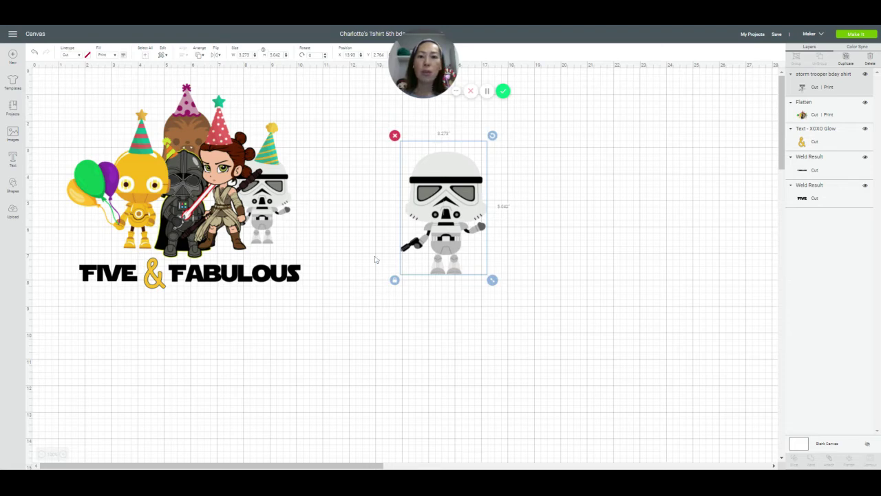
# Add a square shape and place it just above the stormtrooper's helmet so it covers the stray marks.
pyautogui.click(12, 185)
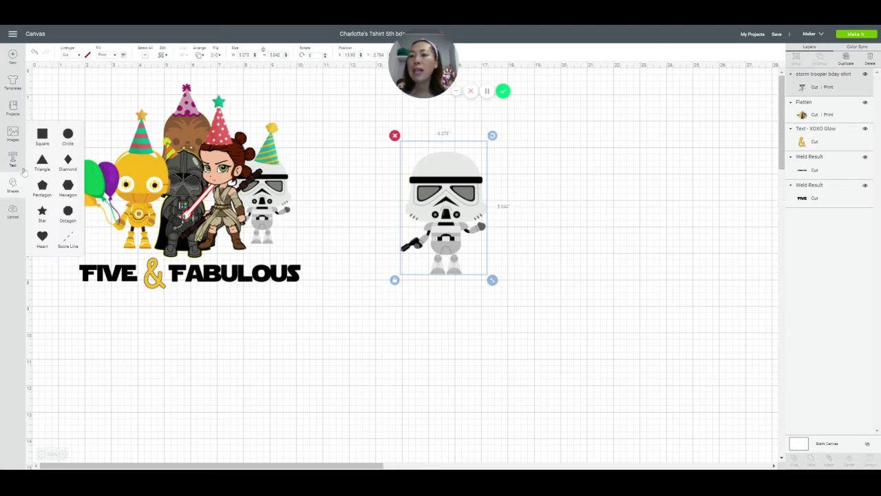
pyautogui.click(43, 135)
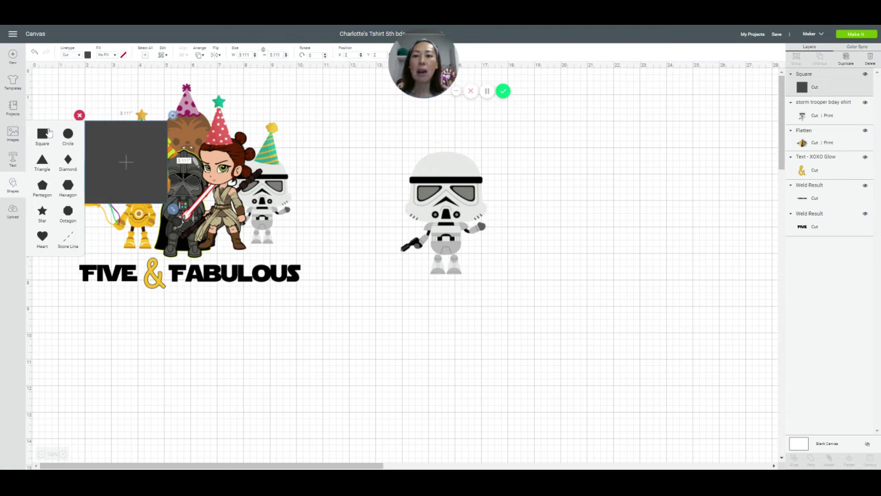
pyautogui.moveTo(109, 136); pyautogui.dragTo(375, 79)
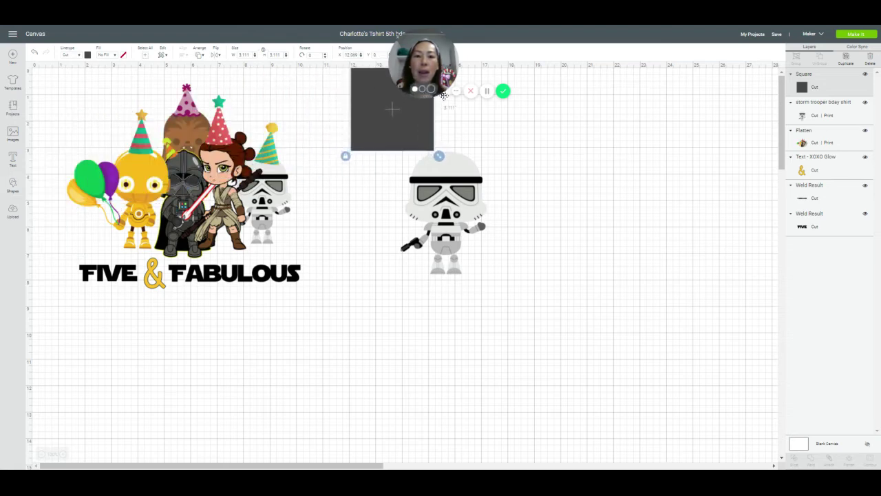
pyautogui.moveTo(444, 153); pyautogui.dragTo(466, 225)
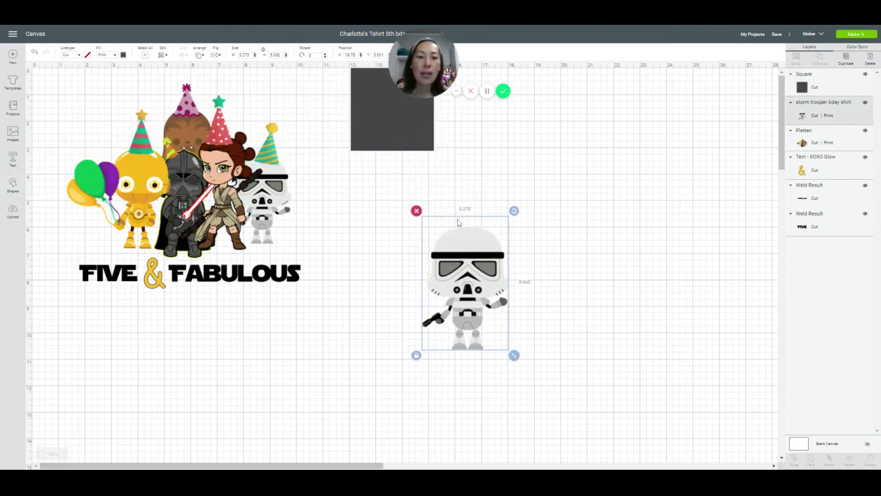
pyautogui.moveTo(391, 114); pyautogui.dragTo(459, 190)
pyautogui.click(672, 293)
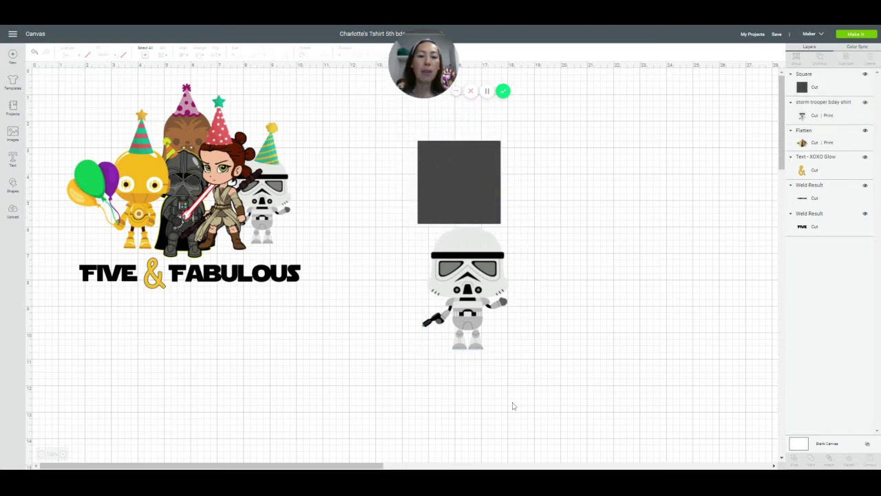
# Slice the stormtrooper image with the square and delete the leftover square.
pyautogui.moveTo(503, 405); pyautogui.dragTo(427, 170)
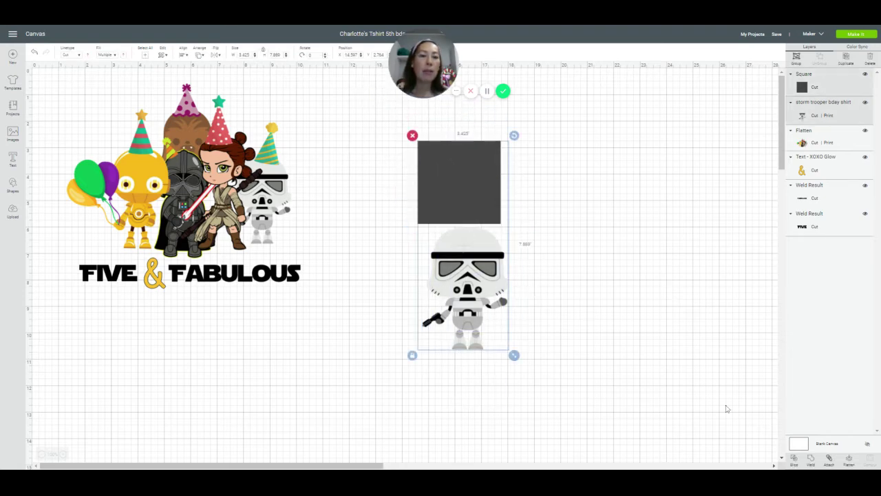
pyautogui.click(795, 463)
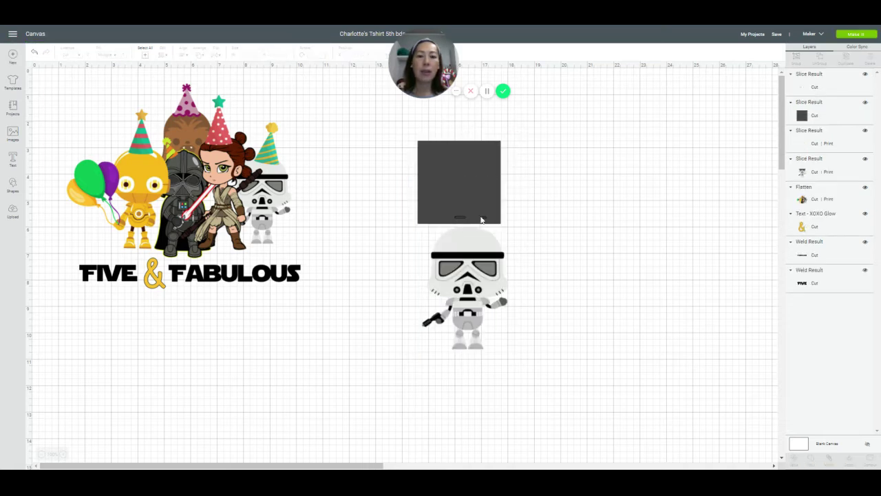
pyautogui.moveTo(444, 154); pyautogui.dragTo(573, 164)
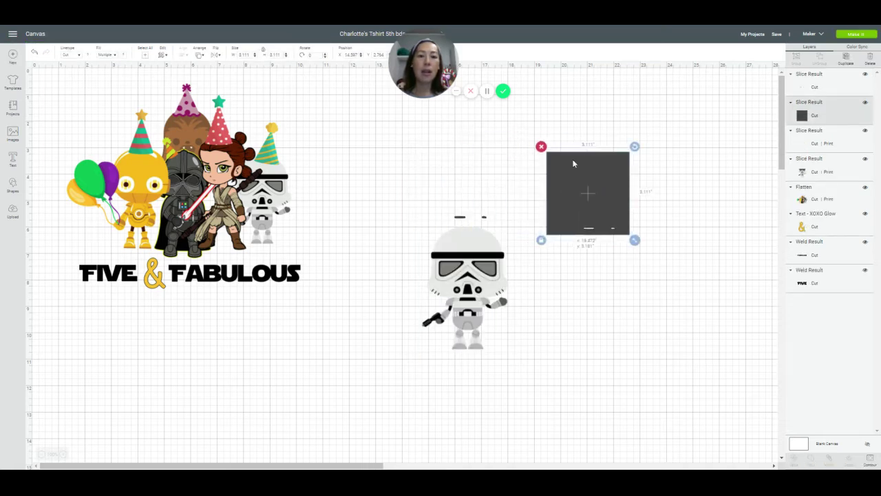
pyautogui.click(540, 146)
# Delete the sliced-off dark marks above the helmet and move the trimmed stormtrooper farther into the open canvas area.
pyautogui.click(473, 220)
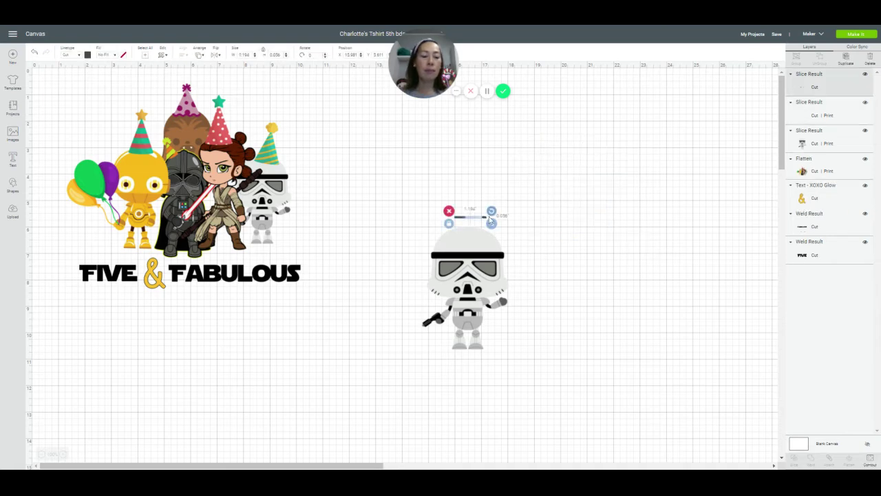
pyautogui.press('Delete')
pyautogui.moveTo(481, 266); pyautogui.dragTo(536, 209)
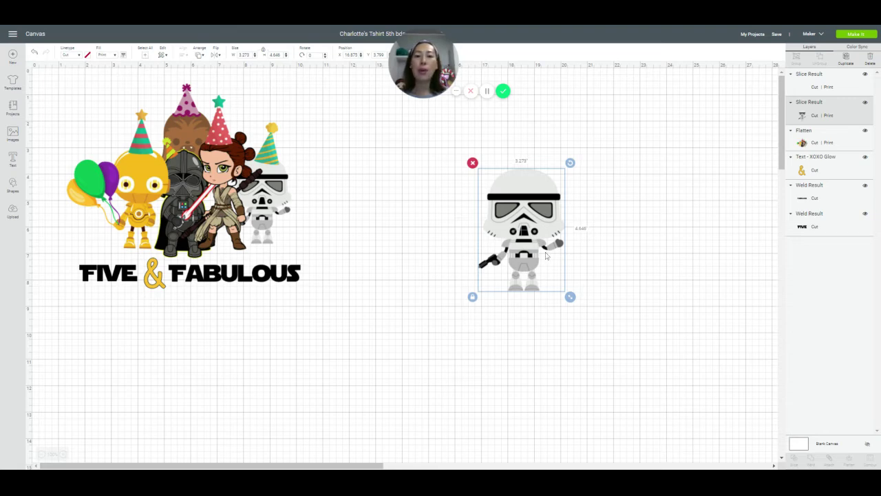
pyautogui.moveTo(546, 254); pyautogui.dragTo(549, 275)
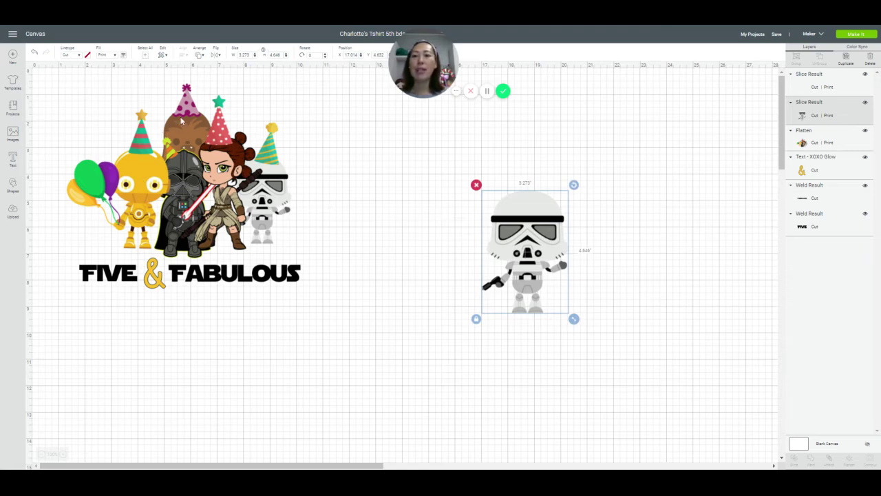
# Search the image library for "birthday hats".
pyautogui.click(13, 136)
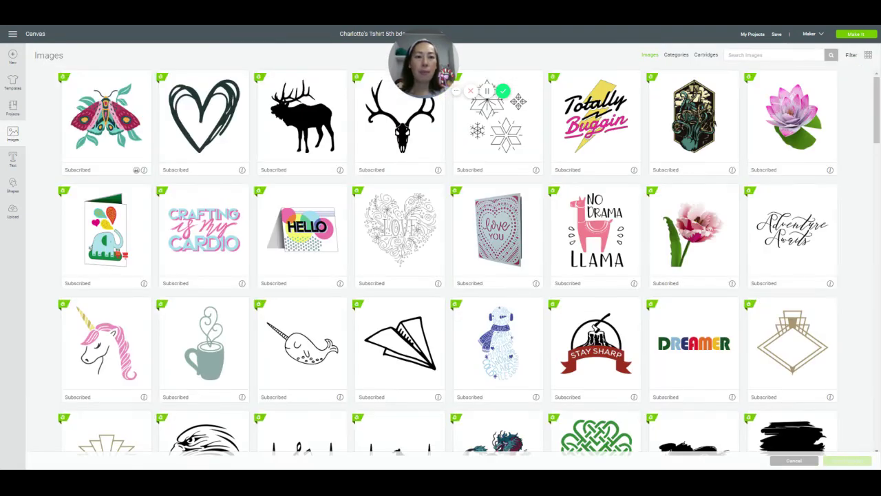
pyautogui.click(729, 55)
pyautogui.write('bi')
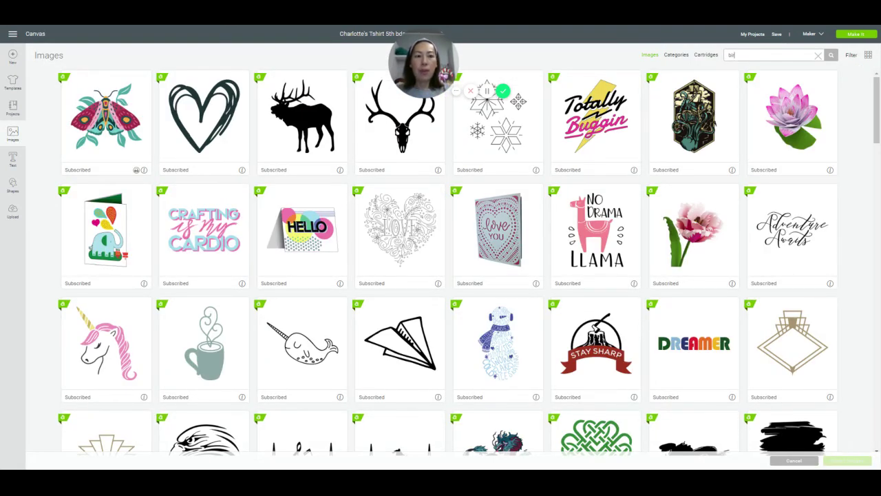
pyautogui.write('rthday')
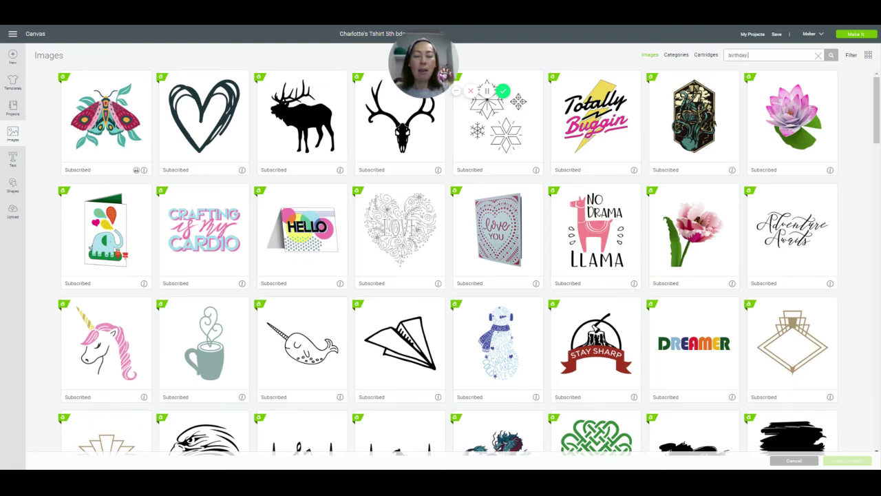
pyautogui.write(' hats')
pyautogui.press('Return')
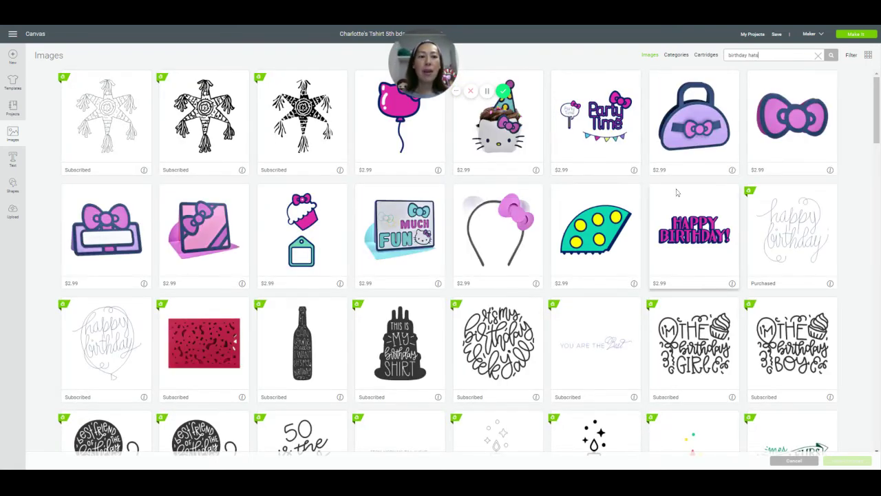
# Insert three printable party hats: red-and-green striped with a yellow star, red polka-dot with a green star, and green-and-yellow striped with a pom-pom.
pyautogui.scroll(-2, 570, 251)
pyautogui.scroll(-8, 569, 252)
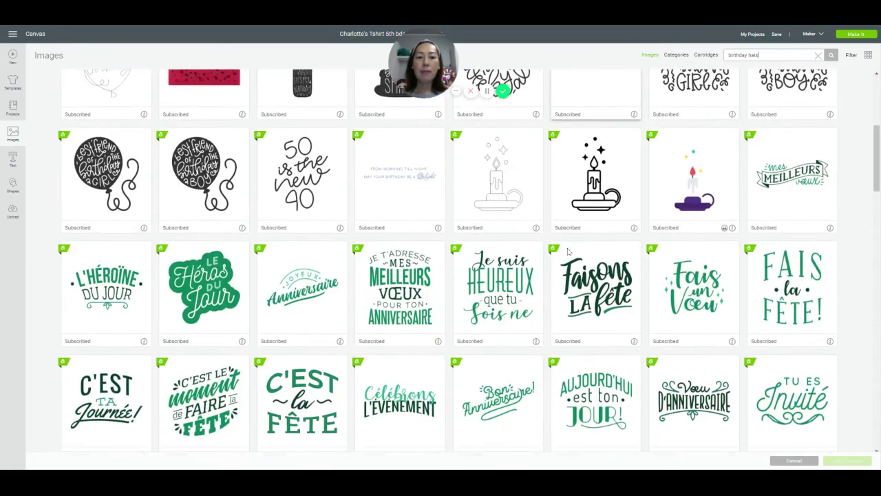
pyautogui.scroll(-10, 569, 252)
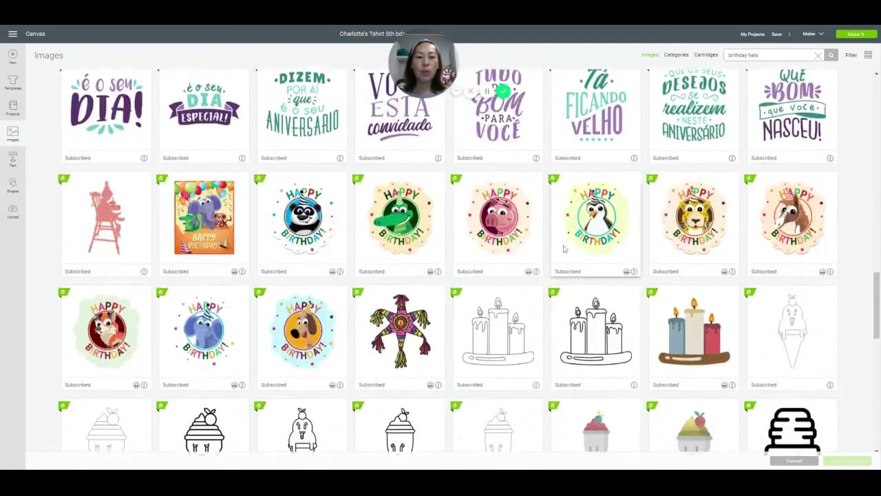
pyautogui.scroll(-7, 563, 250)
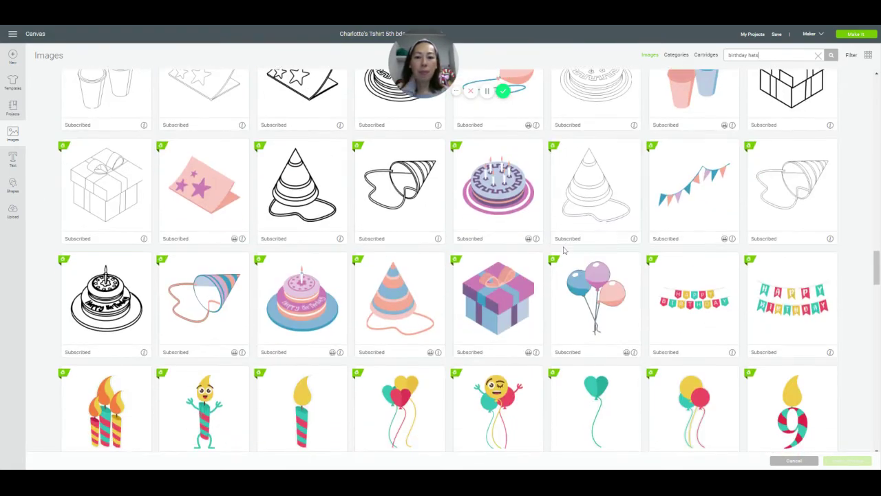
pyautogui.scroll(-4, 563, 250)
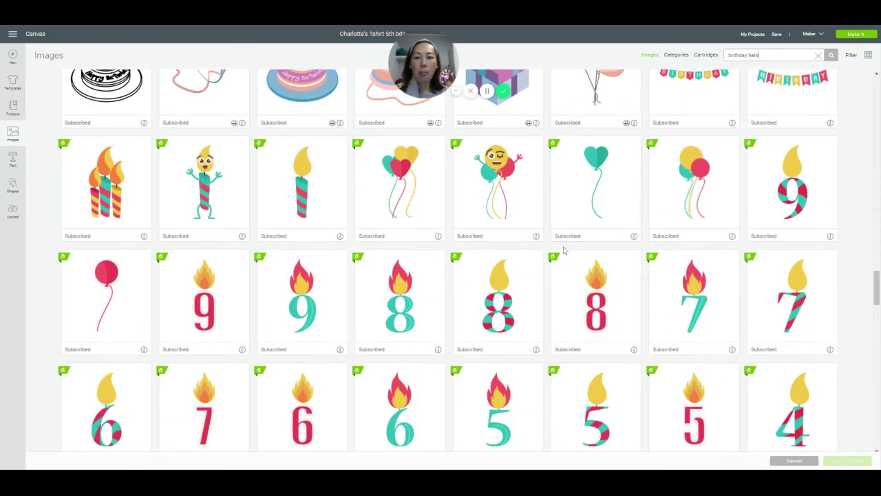
pyautogui.scroll(-8, 563, 250)
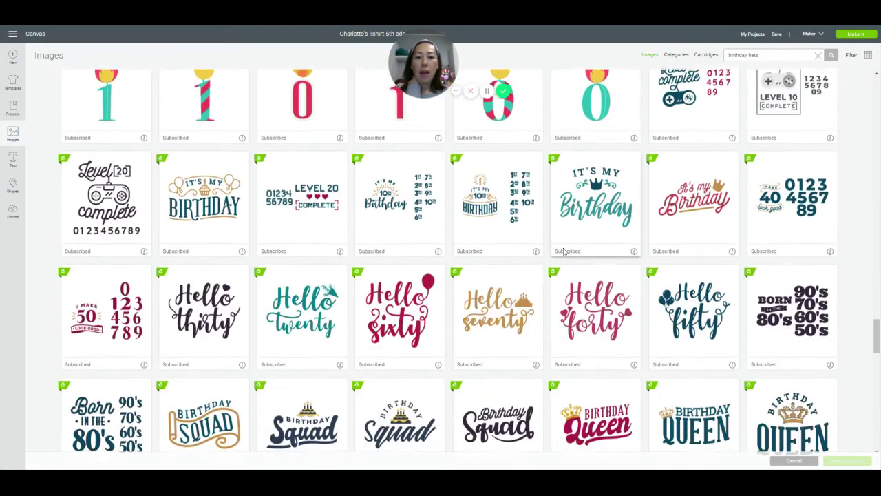
pyautogui.scroll(-8, 563, 250)
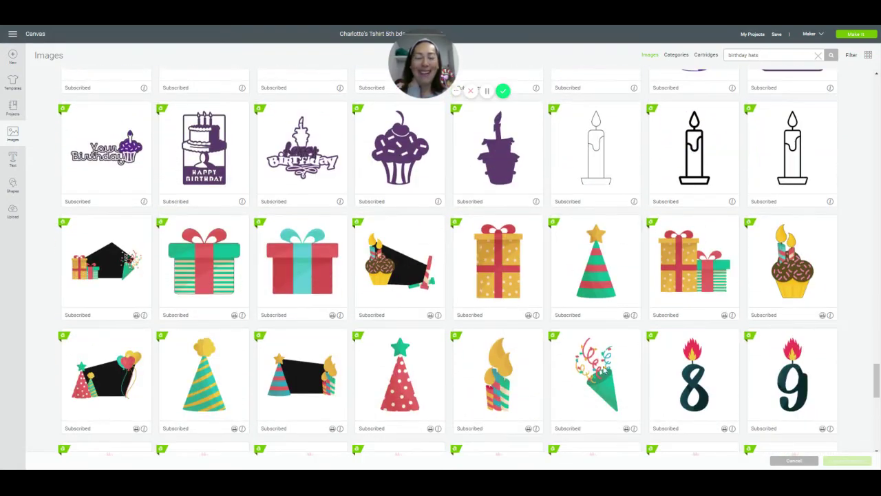
pyautogui.click(614, 263)
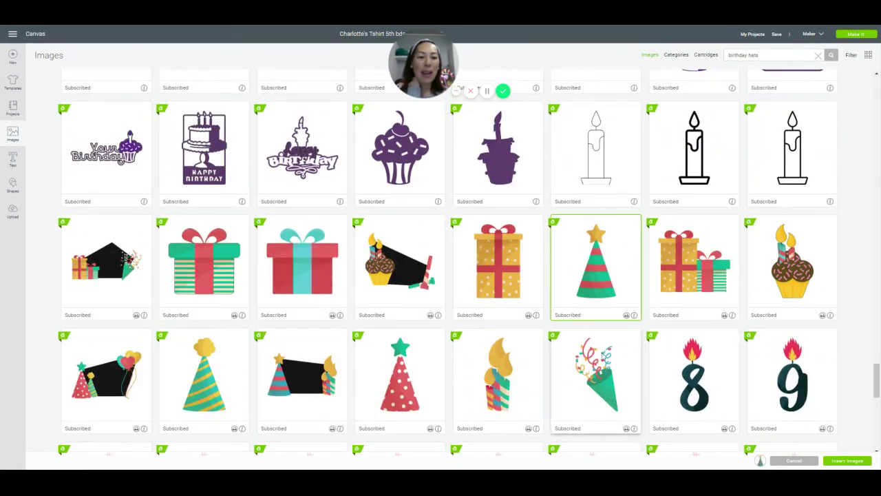
pyautogui.click(410, 409)
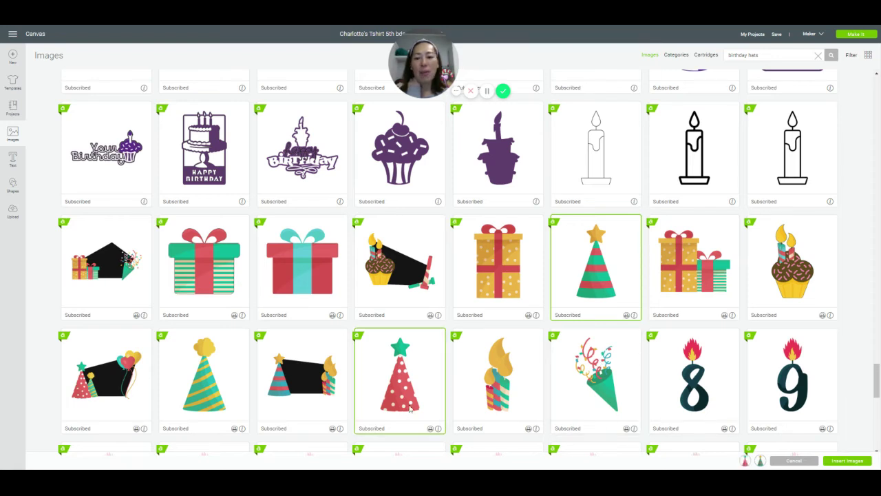
pyautogui.click(206, 395)
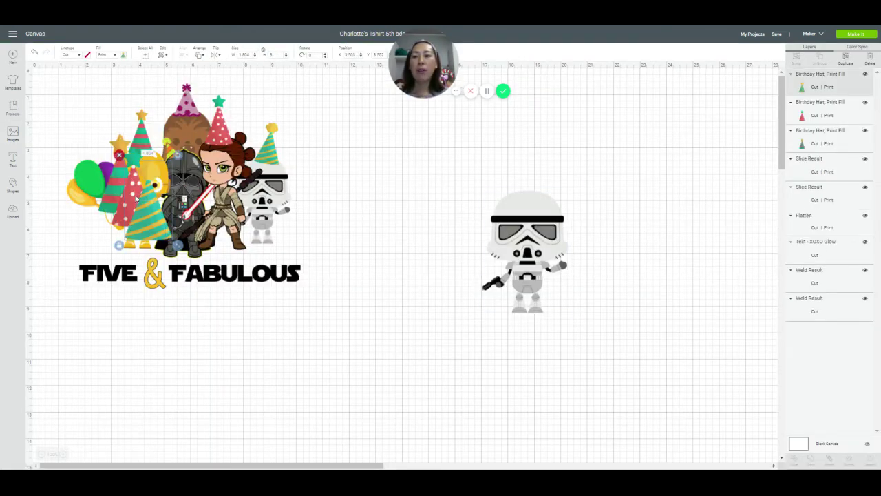
# Place the green-and-yellow striped hat on the large stormtrooper's helmet, shrink it to about 1.47 by 2.44 inches and tilt it about 6 degrees clockwise.
pyautogui.moveTo(134, 198); pyautogui.dragTo(522, 155)
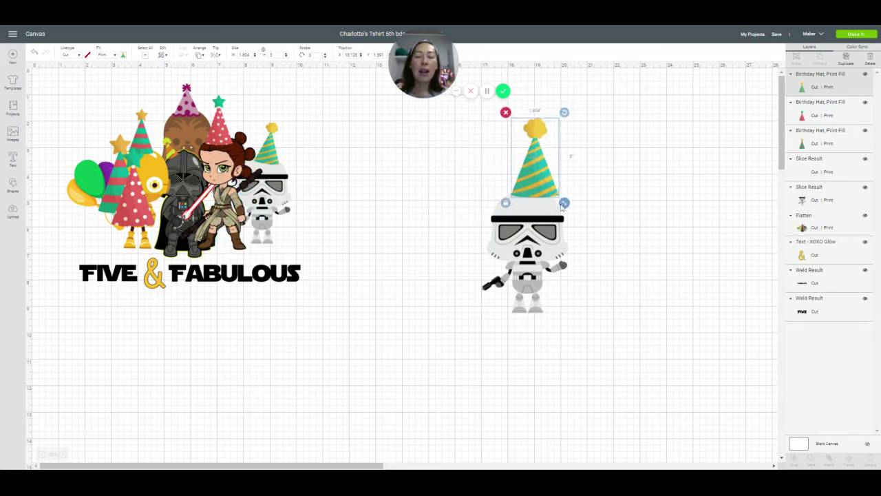
pyautogui.moveTo(564, 203); pyautogui.dragTo(529, 194)
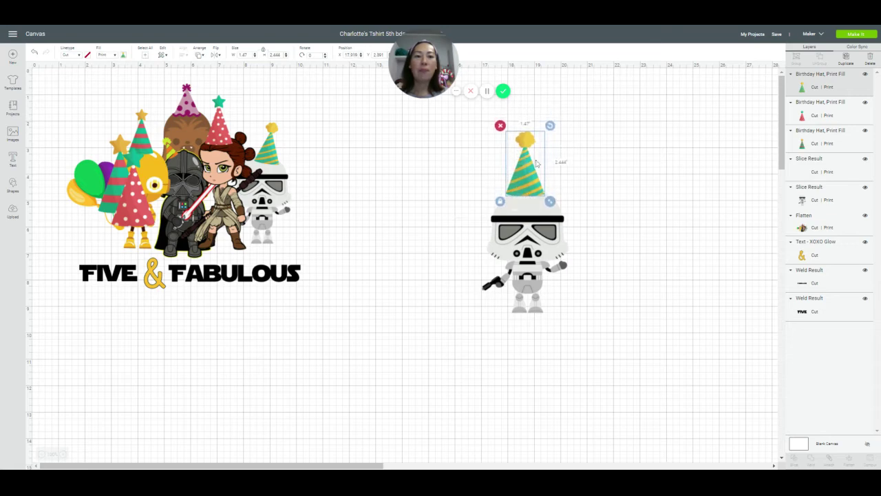
pyautogui.moveTo(549, 126); pyautogui.dragTo(555, 135)
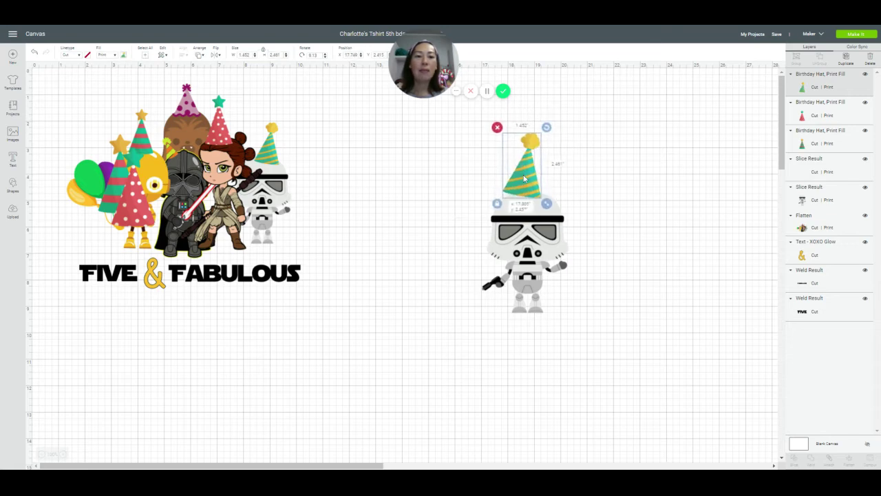
pyautogui.moveTo(527, 176); pyautogui.dragTo(531, 178)
# Flatten the large stormtrooper and its striped party hat into one printable image.
pyautogui.click(389, 258)
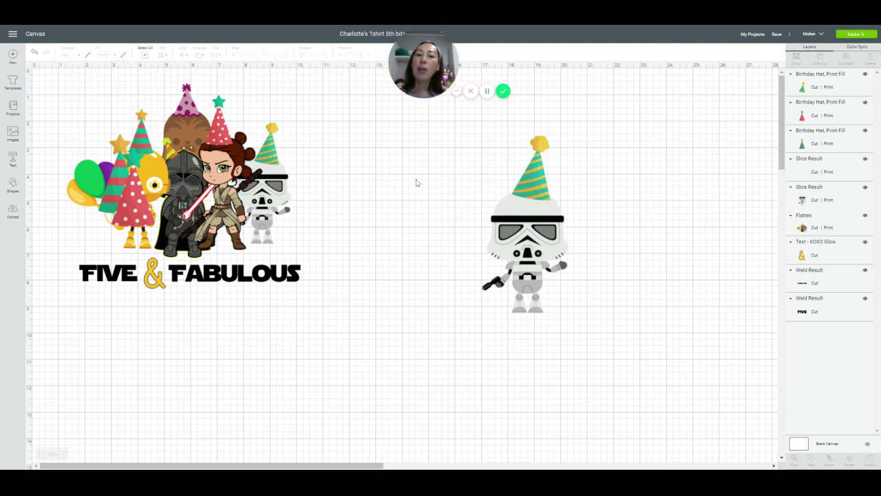
pyautogui.moveTo(425, 150); pyautogui.dragTo(593, 338)
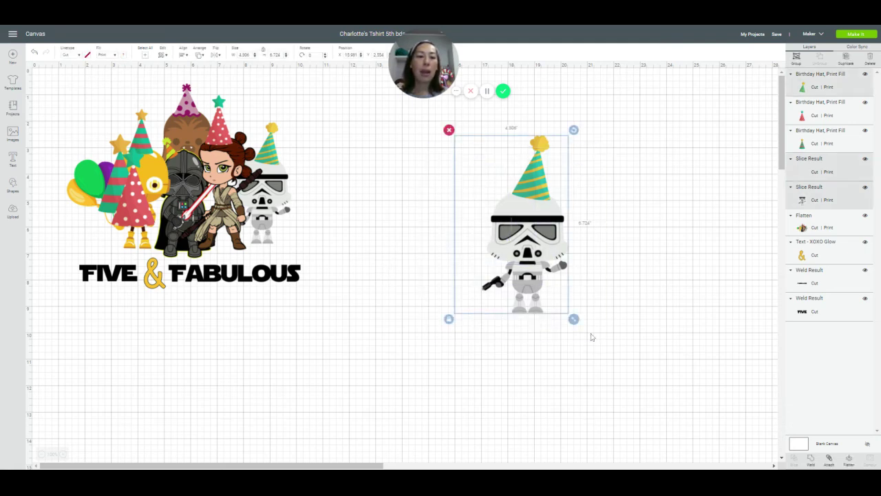
pyautogui.click(849, 458)
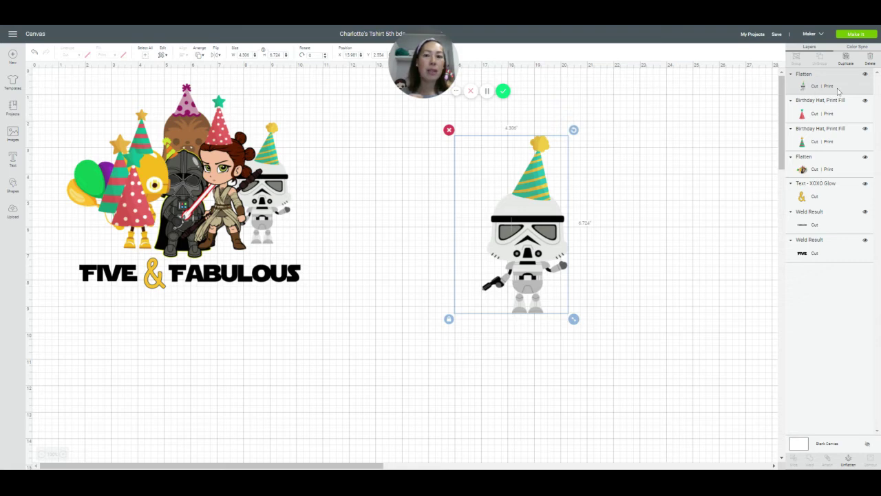
# Delete the two unused party hats, the red polka-dot one and the red-and-green striped one, from over the birthday design.
pyautogui.click(126, 211)
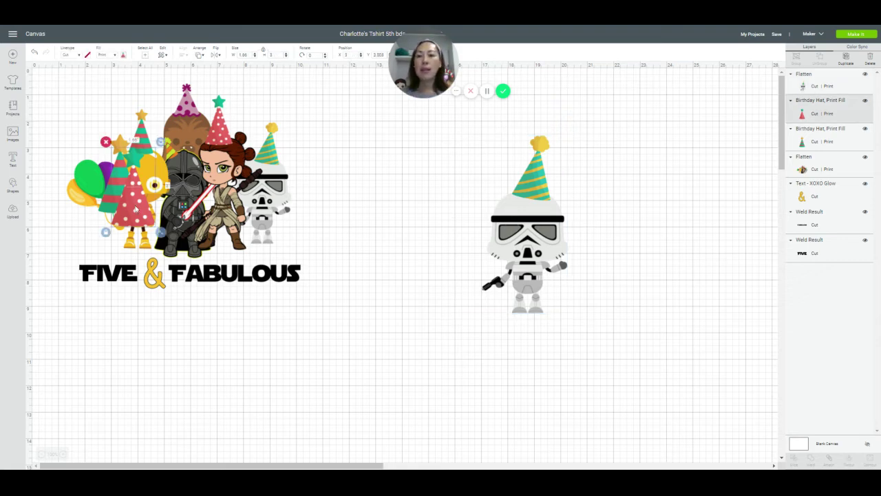
pyautogui.press('Delete')
pyautogui.click(119, 195)
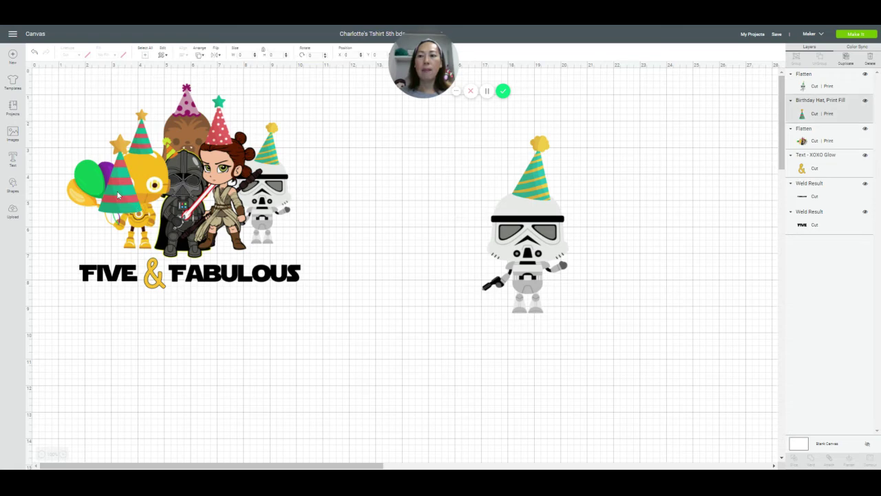
pyautogui.press('Delete')
pyautogui.click(139, 144)
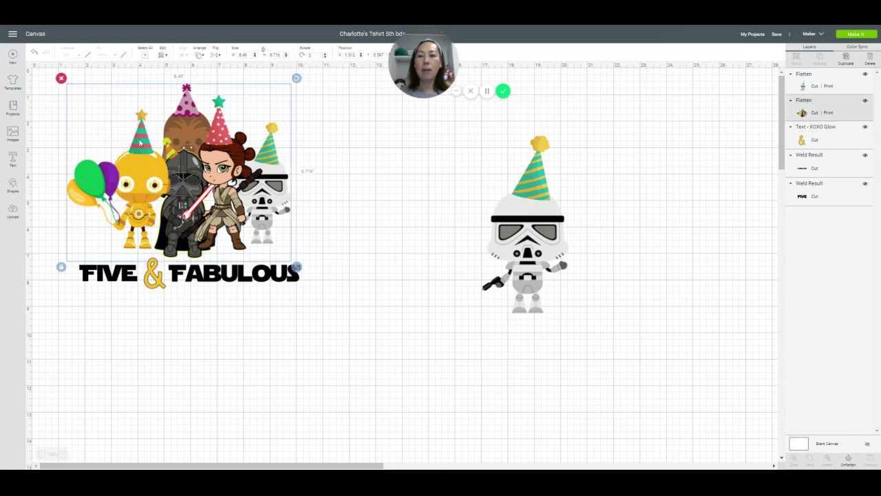
pyautogui.click(403, 213)
pyautogui.click(259, 197)
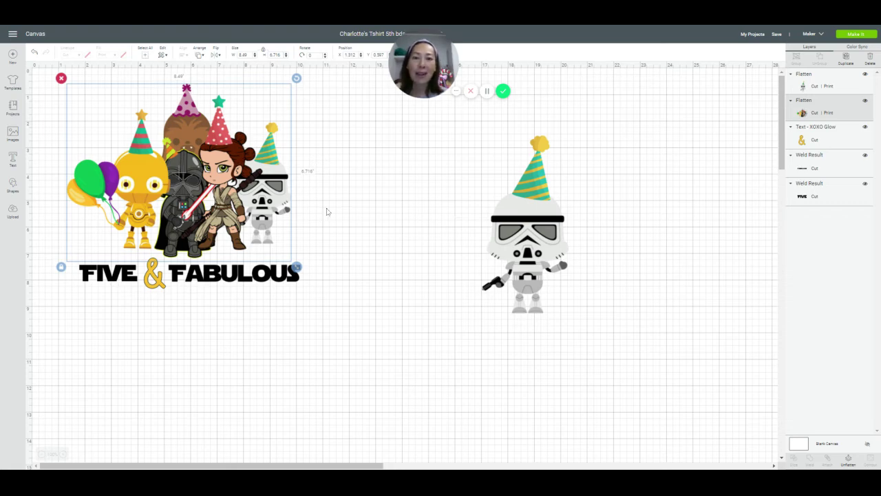
pyautogui.click(380, 199)
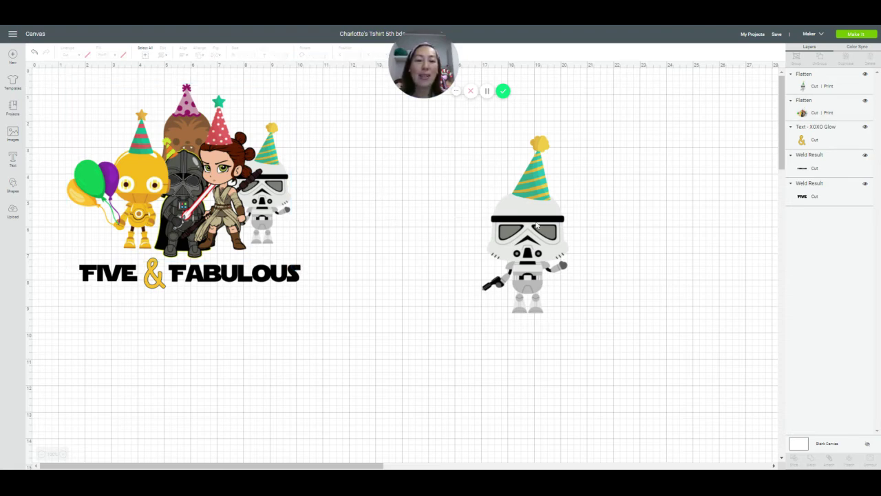
# Move the flattened stormtrooper closer to the birthday design and send the project to mat preparation.
pyautogui.moveTo(536, 225); pyautogui.dragTo(437, 238)
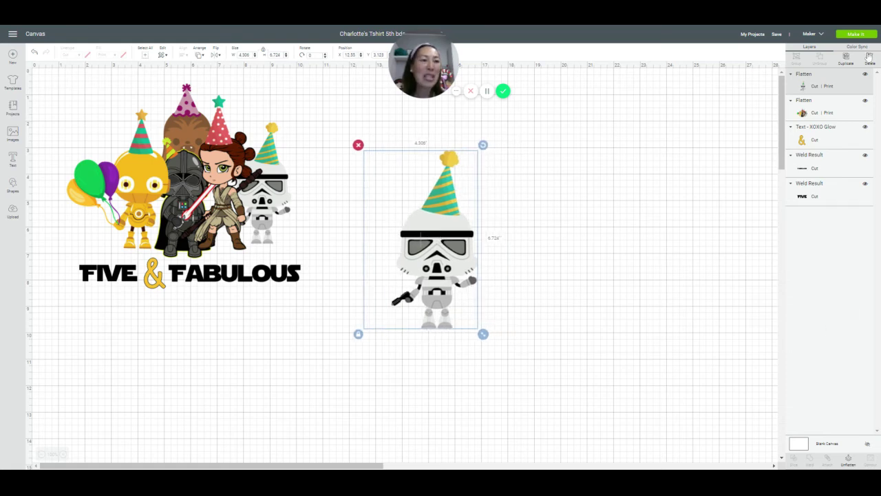
pyautogui.click(856, 34)
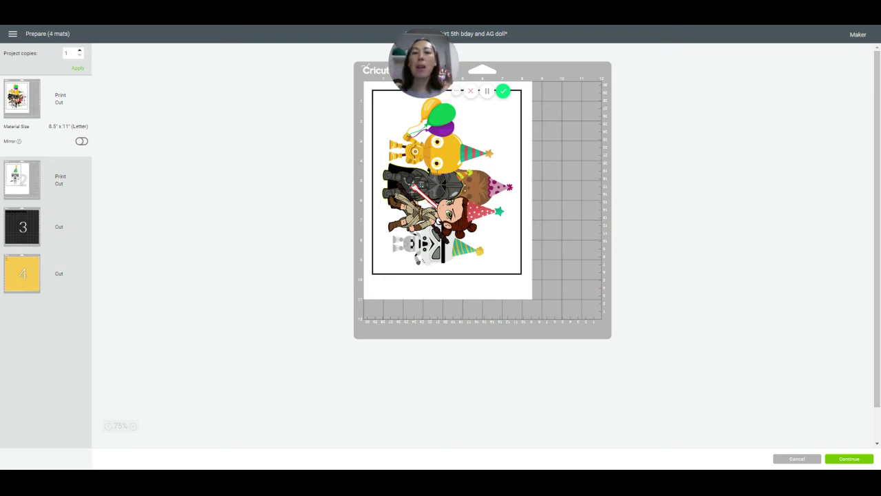
pyautogui.moveTo(444, 47); pyautogui.dragTo(642, 50)
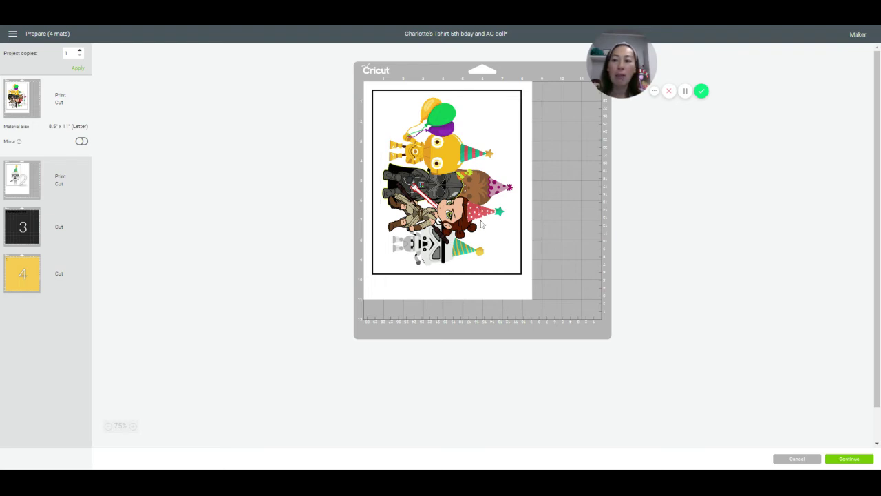
pyautogui.click(20, 181)
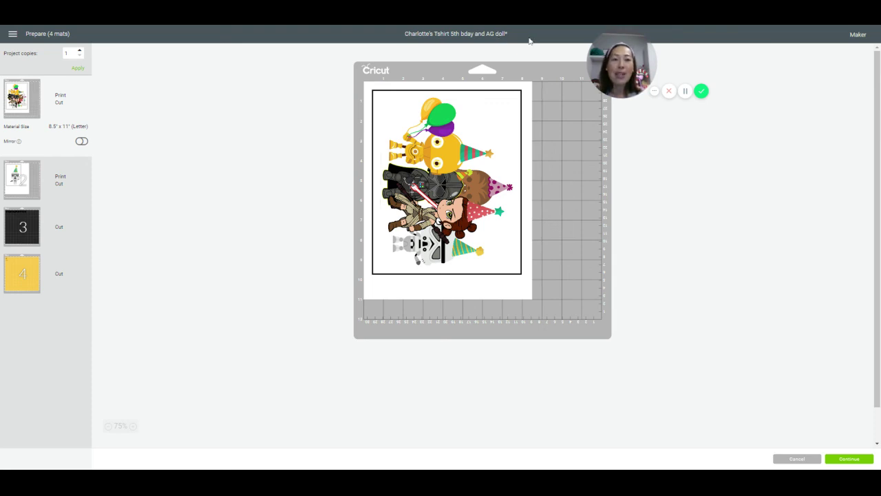
pyautogui.moveTo(621, 65); pyautogui.dragTo(484, 66)
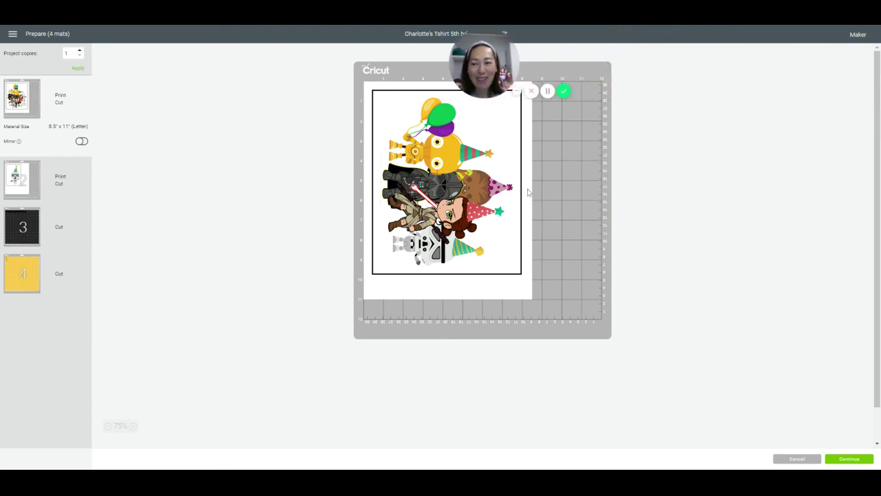